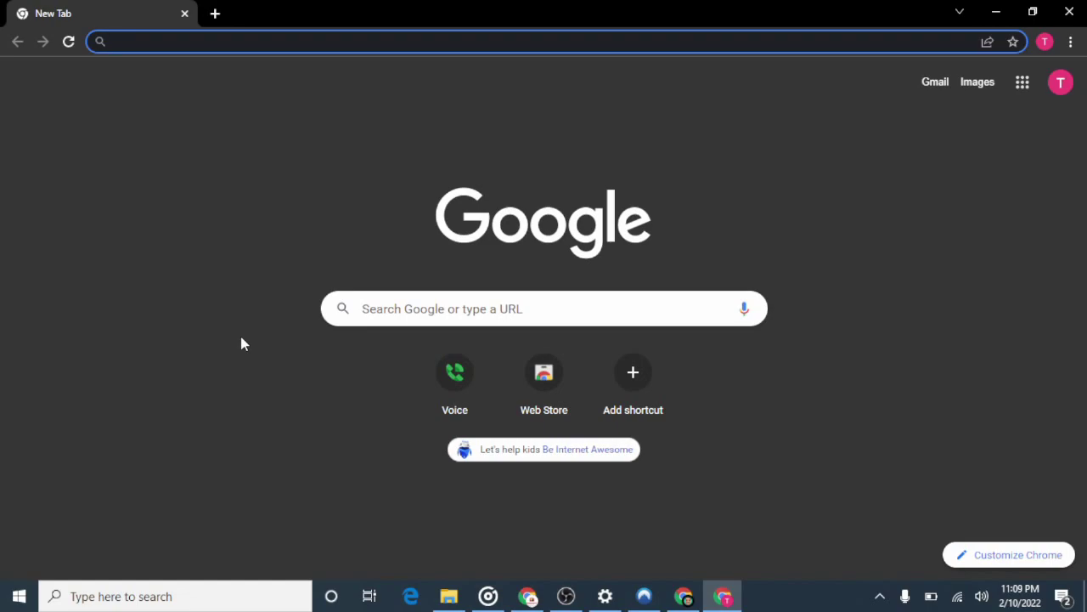
Search Google for 'free vpn' and scroll through the results, ending back at the top.
click(183, 44)
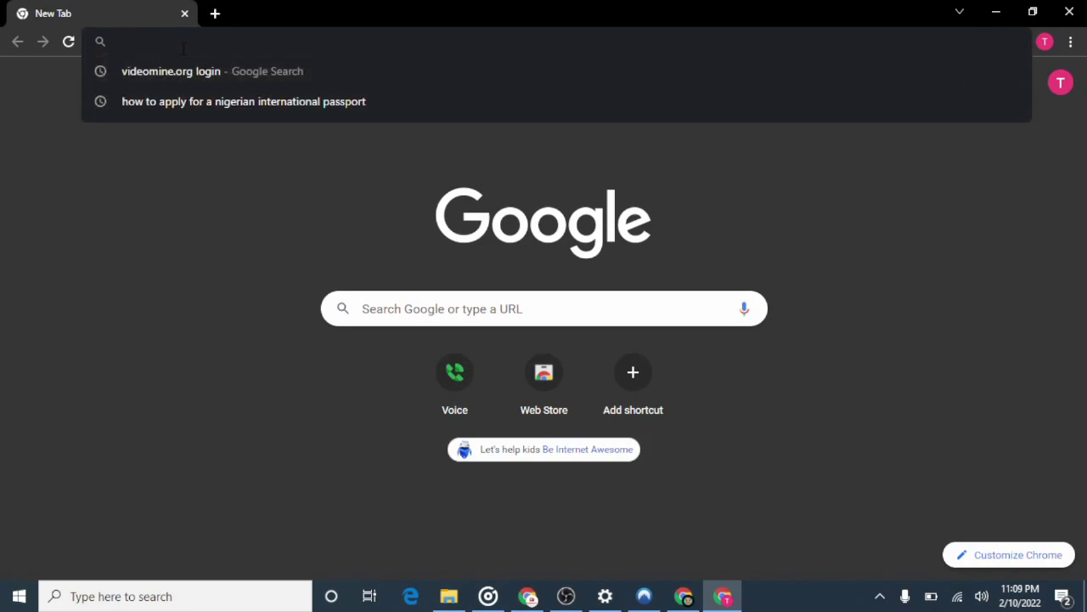
click(166, 216)
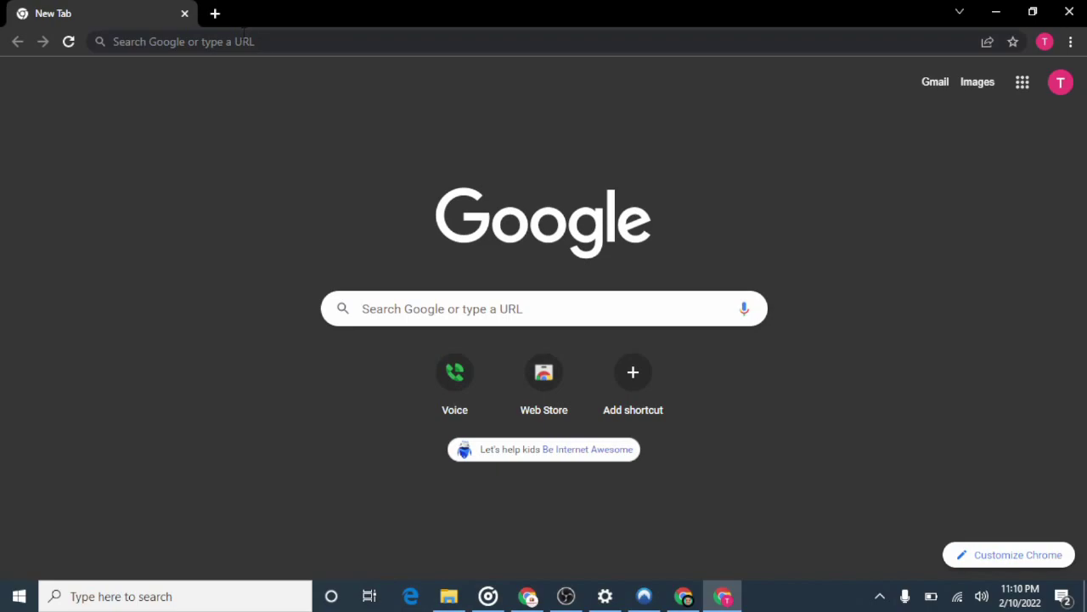
click(245, 41)
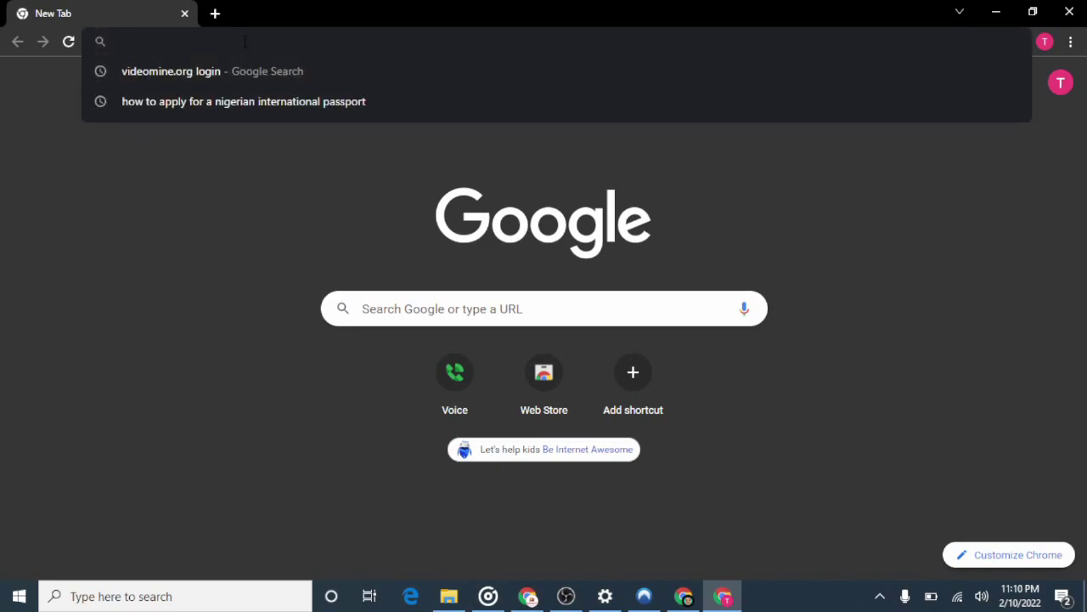
text(free)
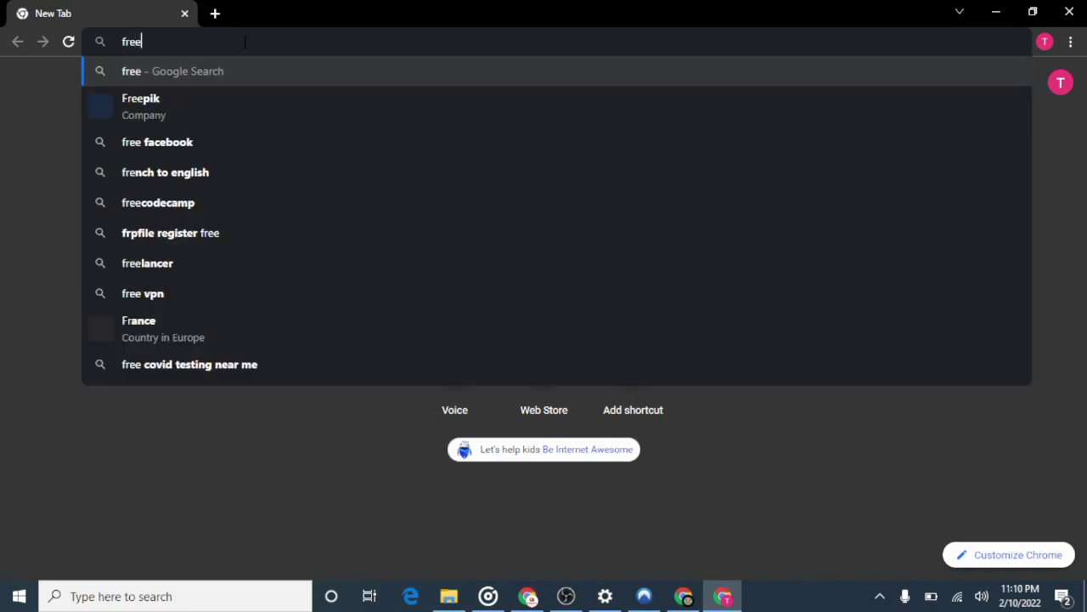
text( v)
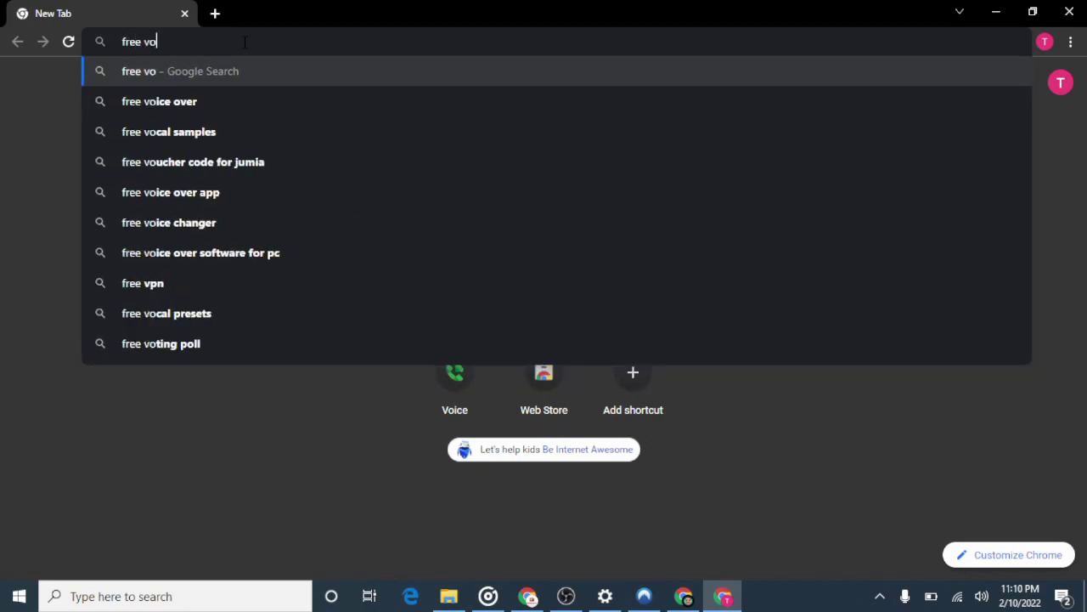
text(pn)
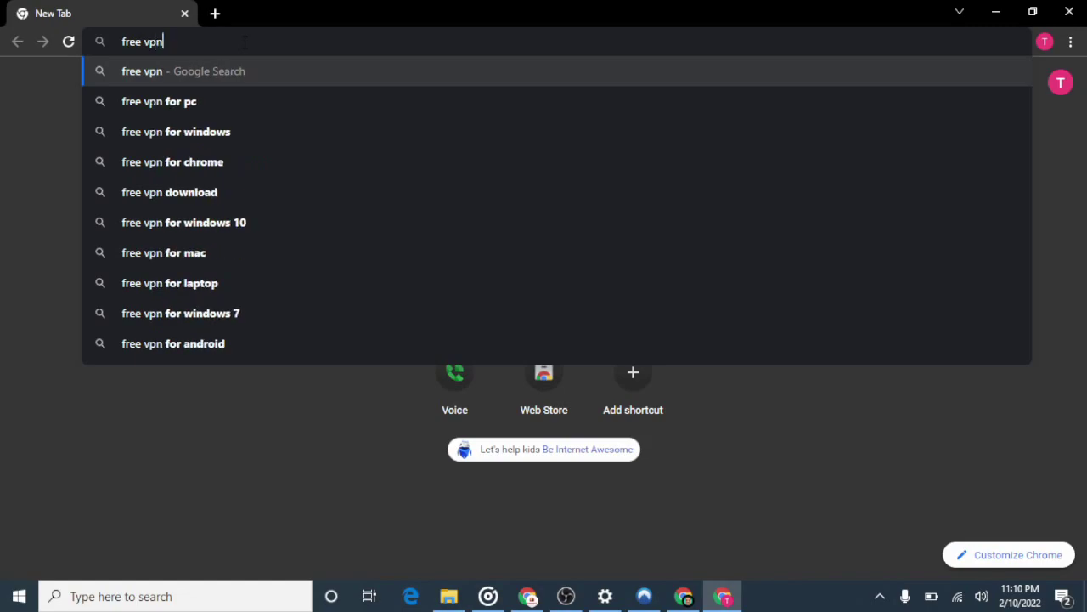
key(Return)
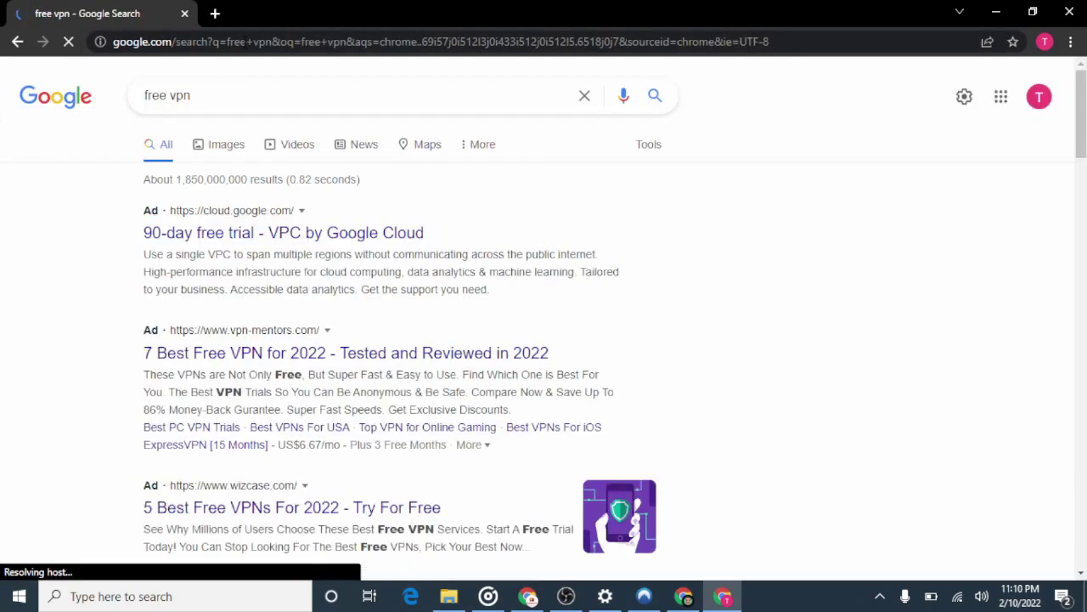
scroll(544, 340, down, 6)
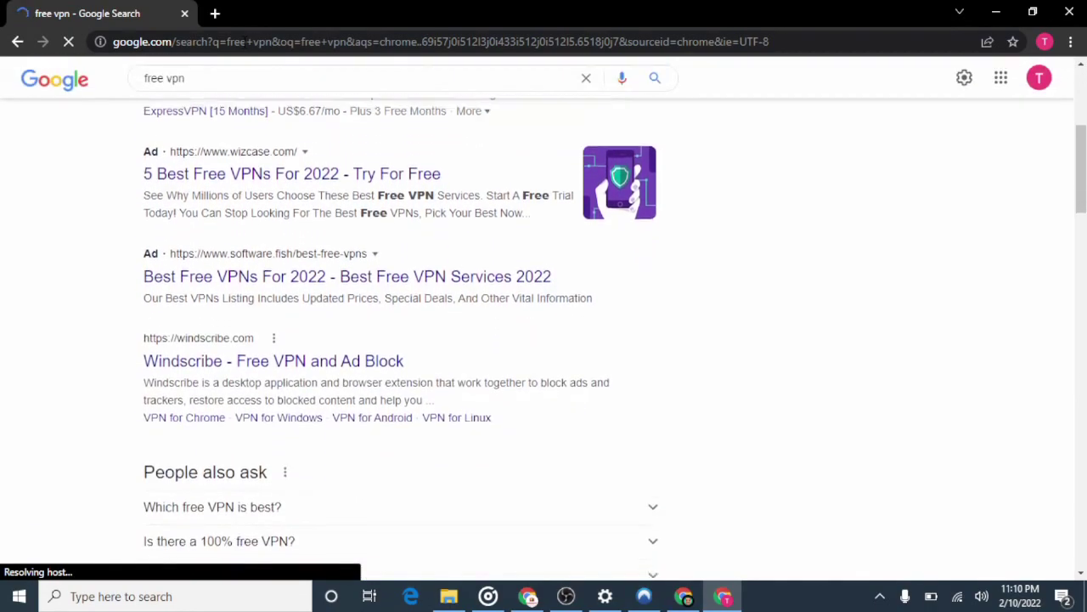
scroll(543, 340, up, 4)
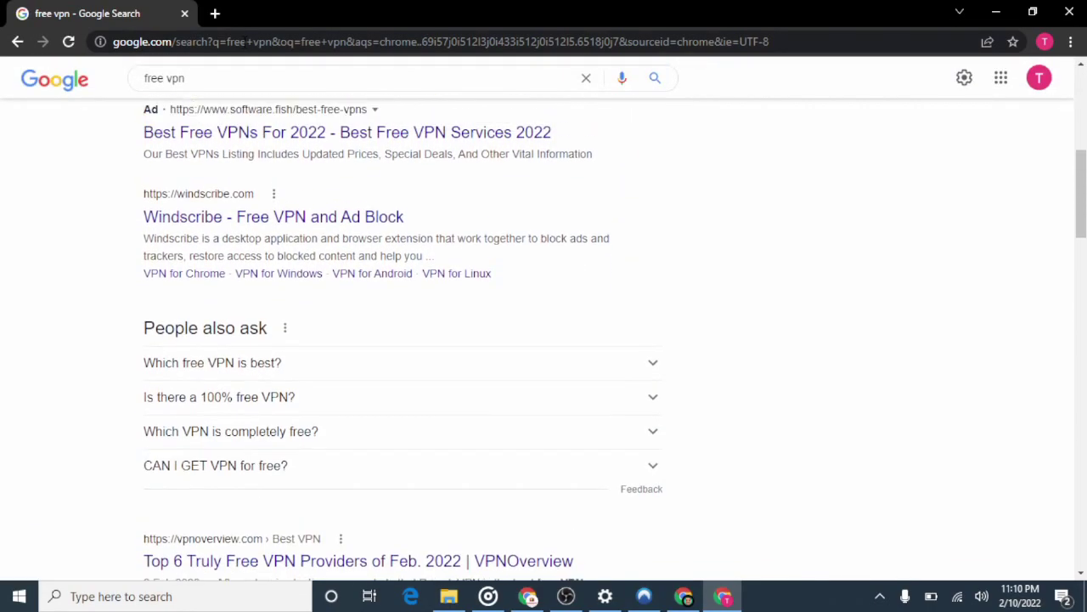
scroll(543, 339, up, 2)
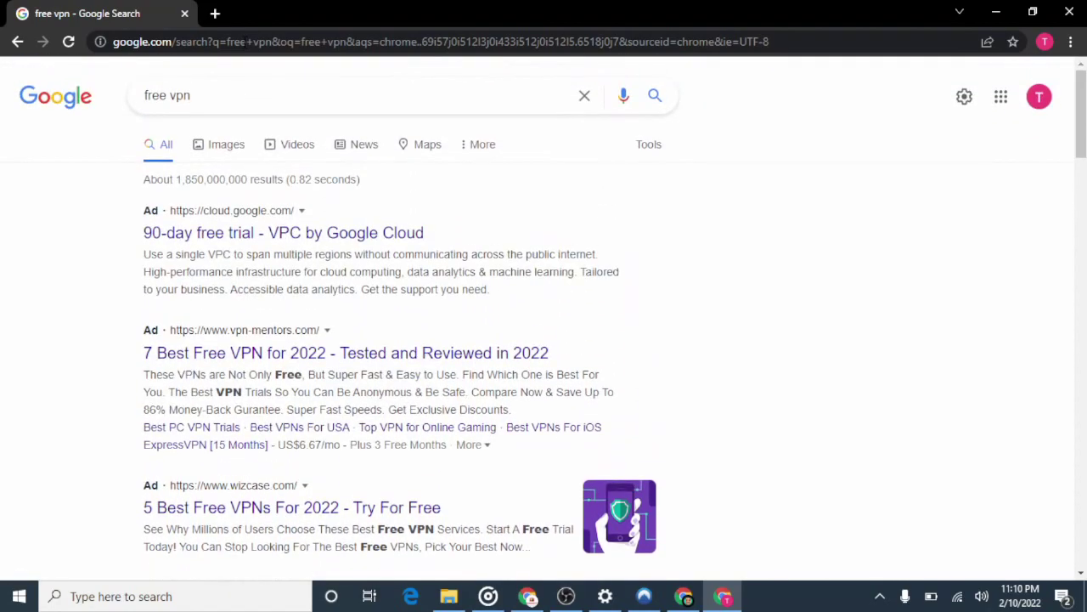
scroll(544, 340, down, 6)
scroll(543, 340, down, 4)
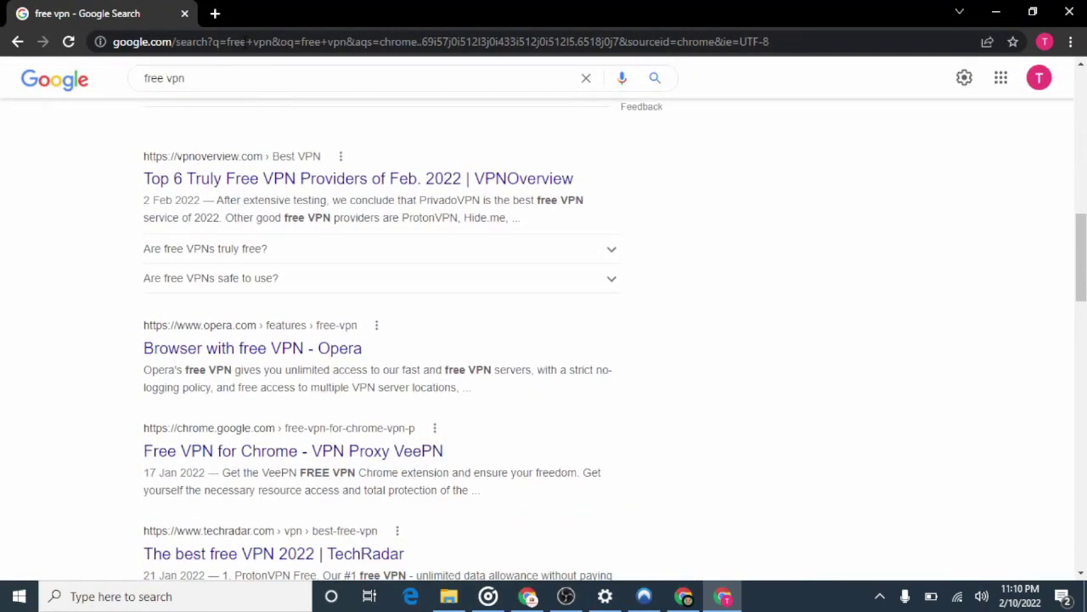
scroll(543, 340, up, 10)
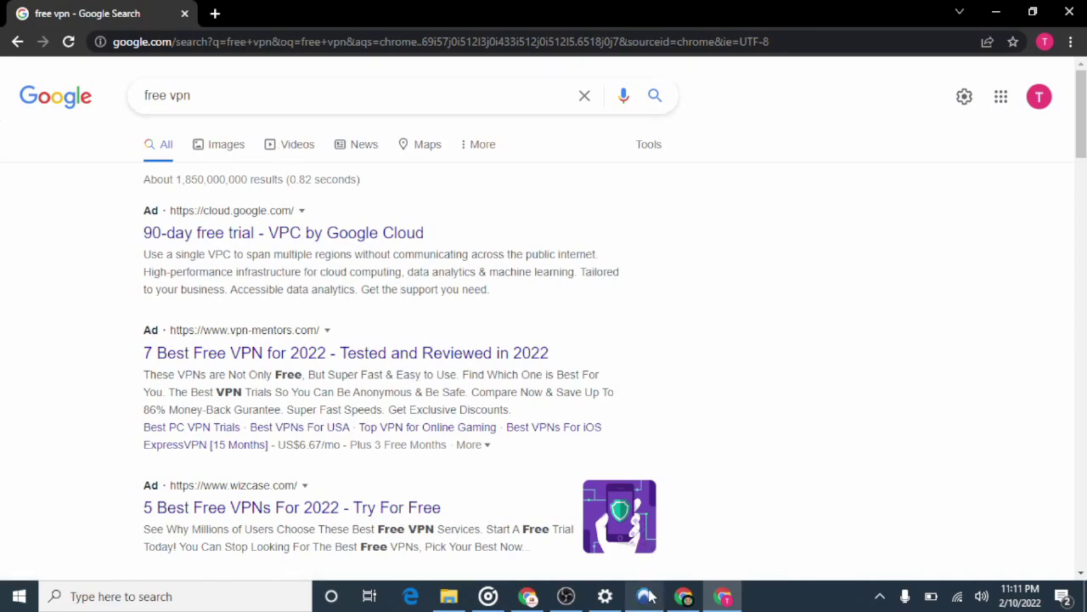
Connect NordVPN to a United States server found by searching 'united', then minimize NordVPN.
click(643, 597)
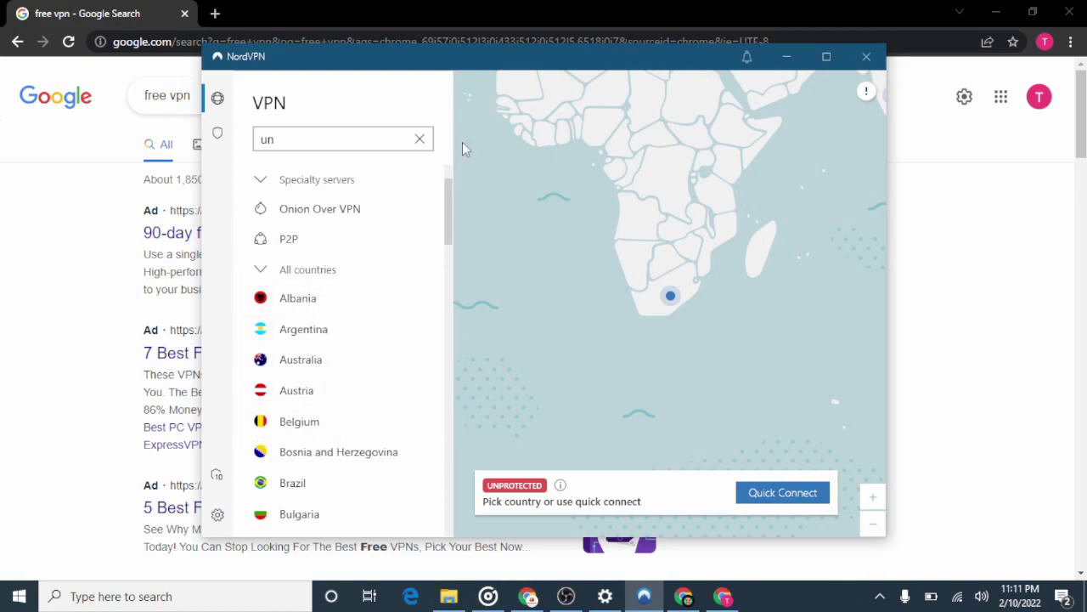
click(419, 140)
click(352, 141)
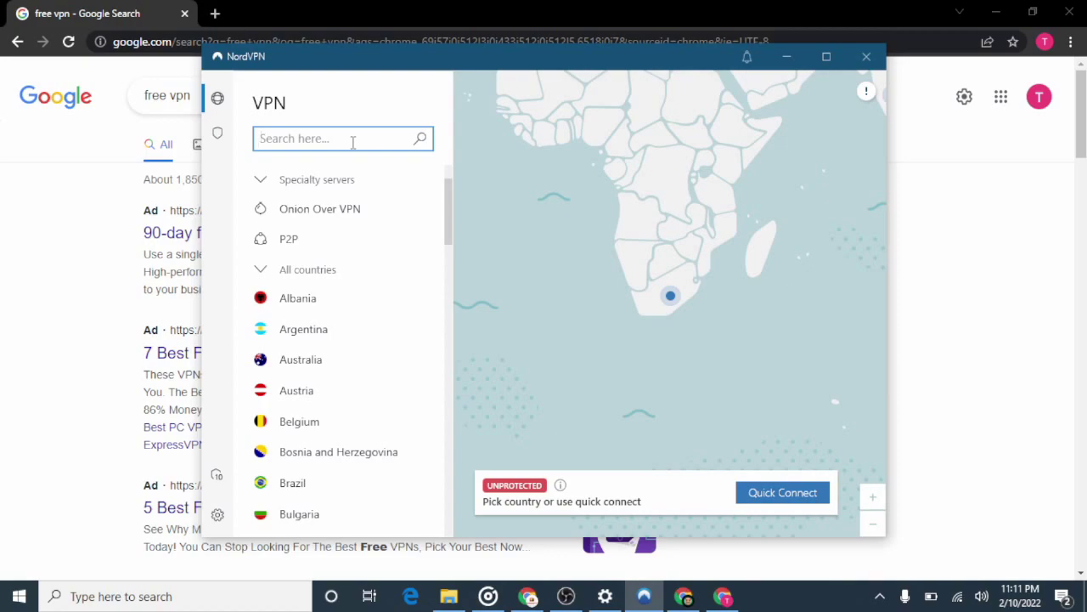
text(united)
click(360, 238)
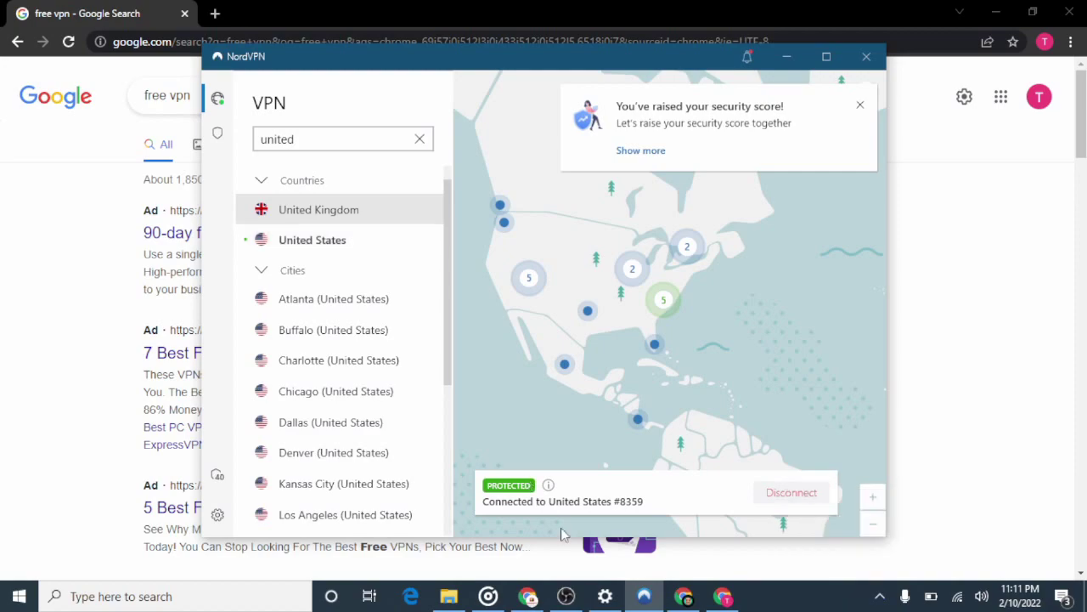
click(786, 57)
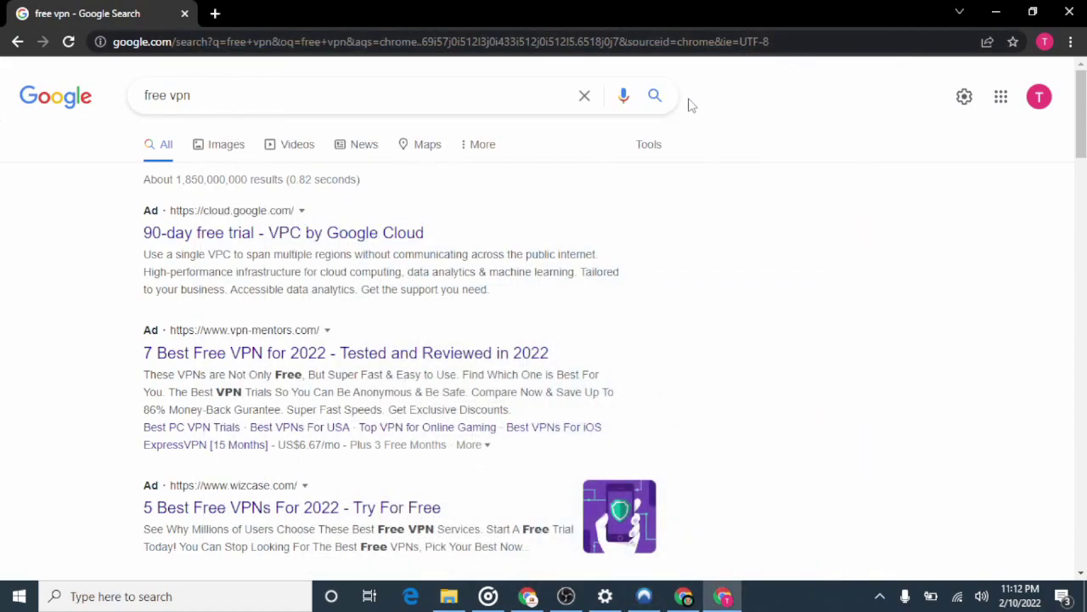
Replace the Chrome address bar contents with voice.google.com.
click(462, 42)
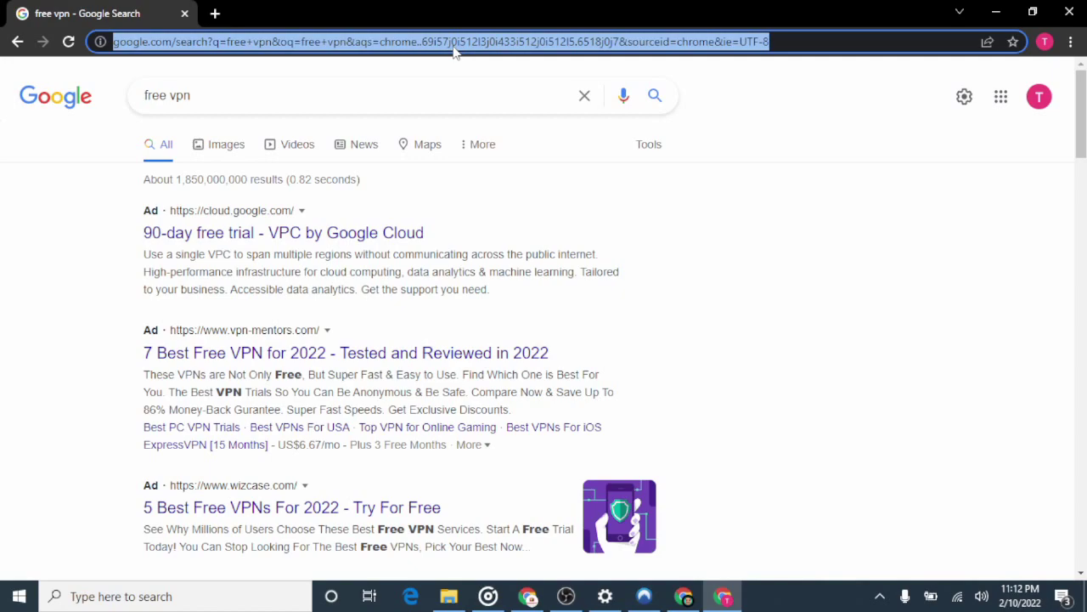
text(v)
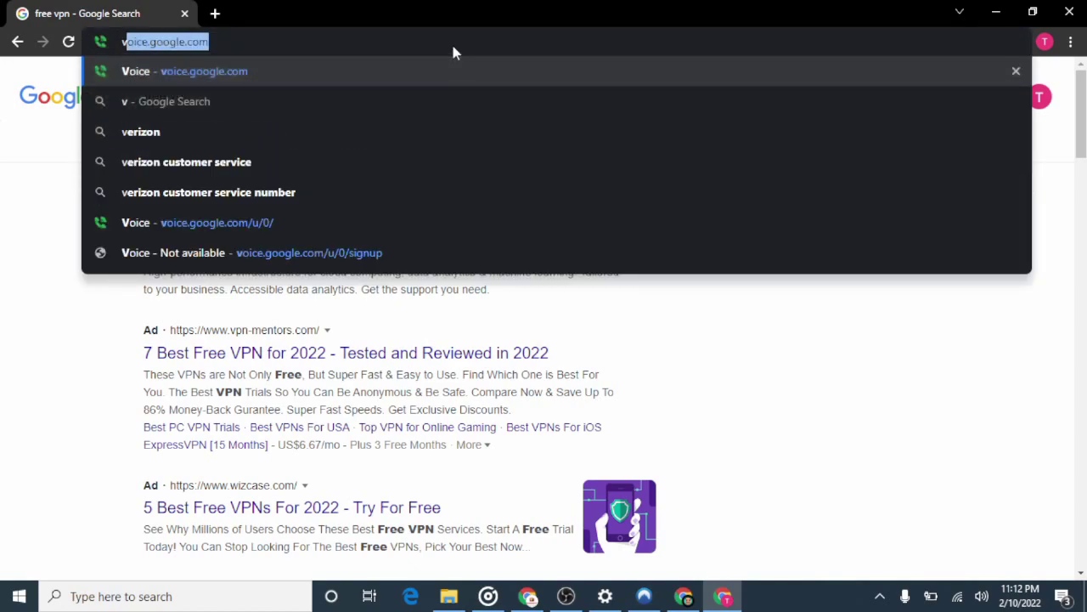
text(oice)
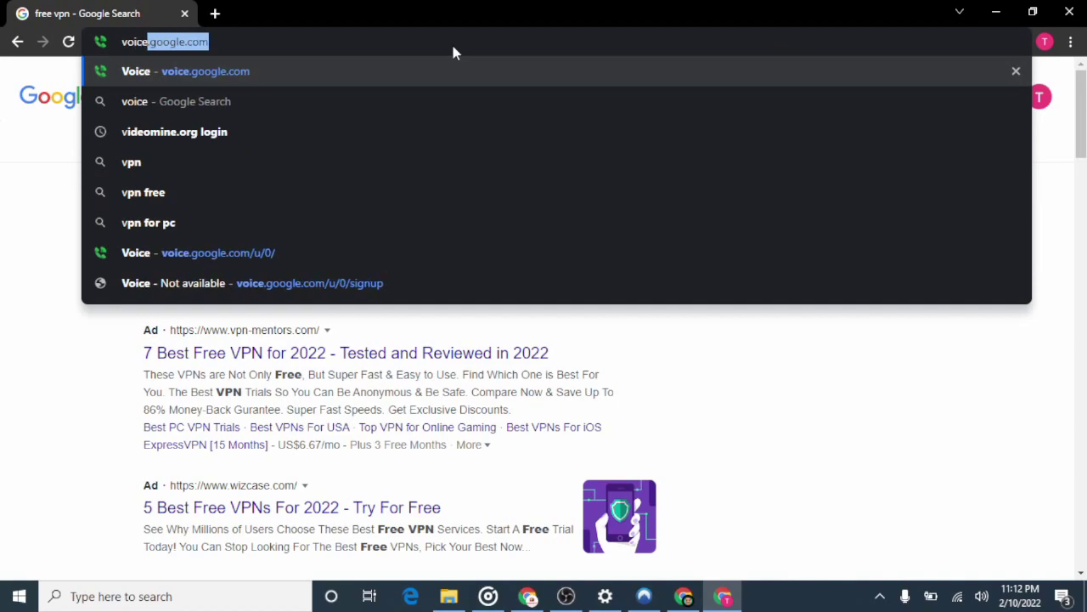
text(.goog)
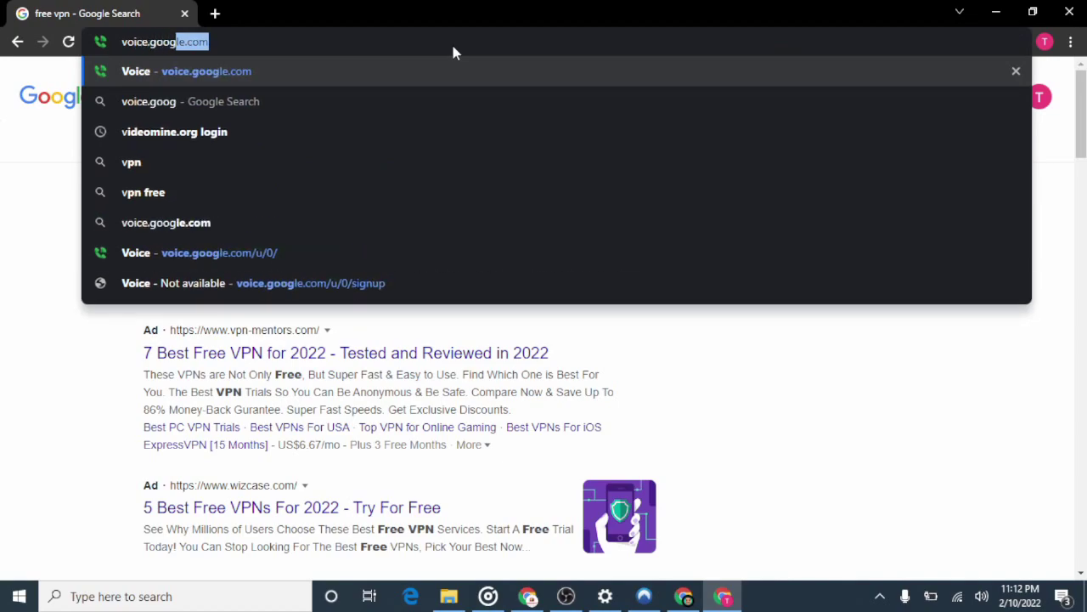
text(le.c)
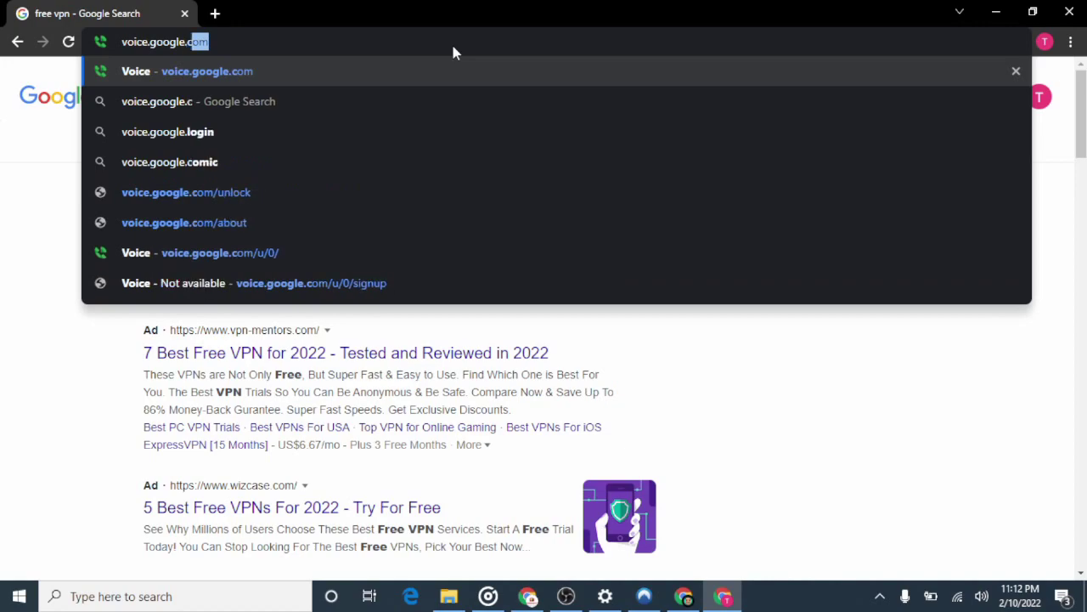
text(om)
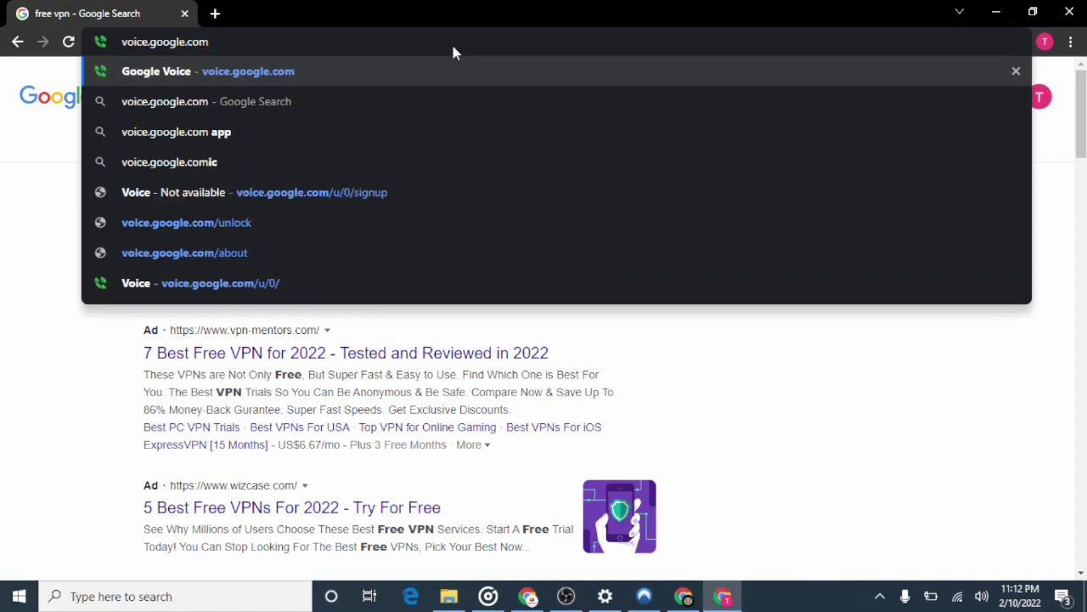
Load voice.google.com and choose Sign in at the top right.
key(Return)
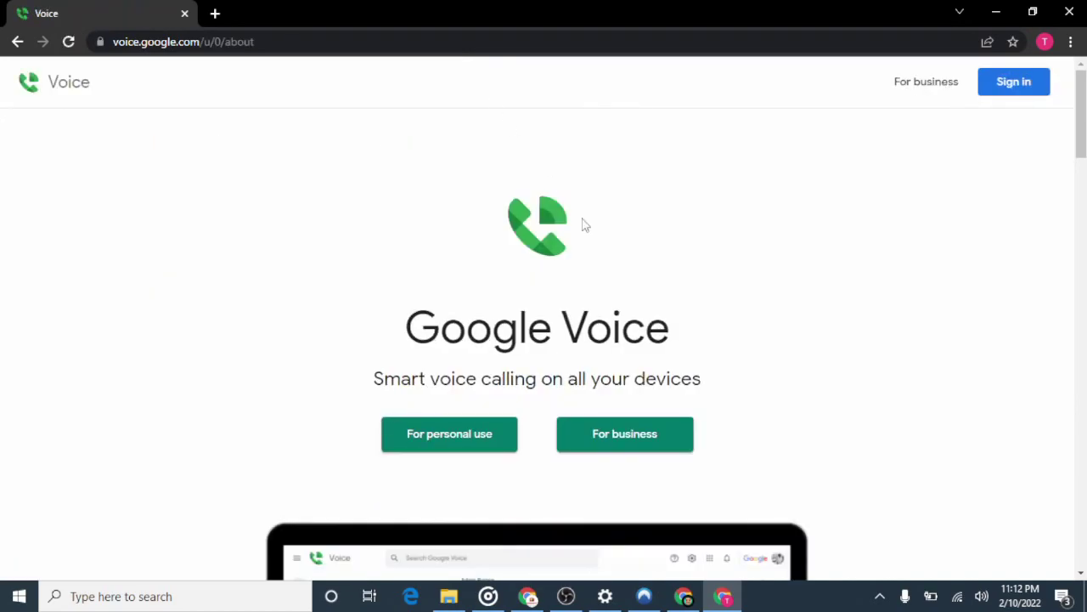
click(1016, 89)
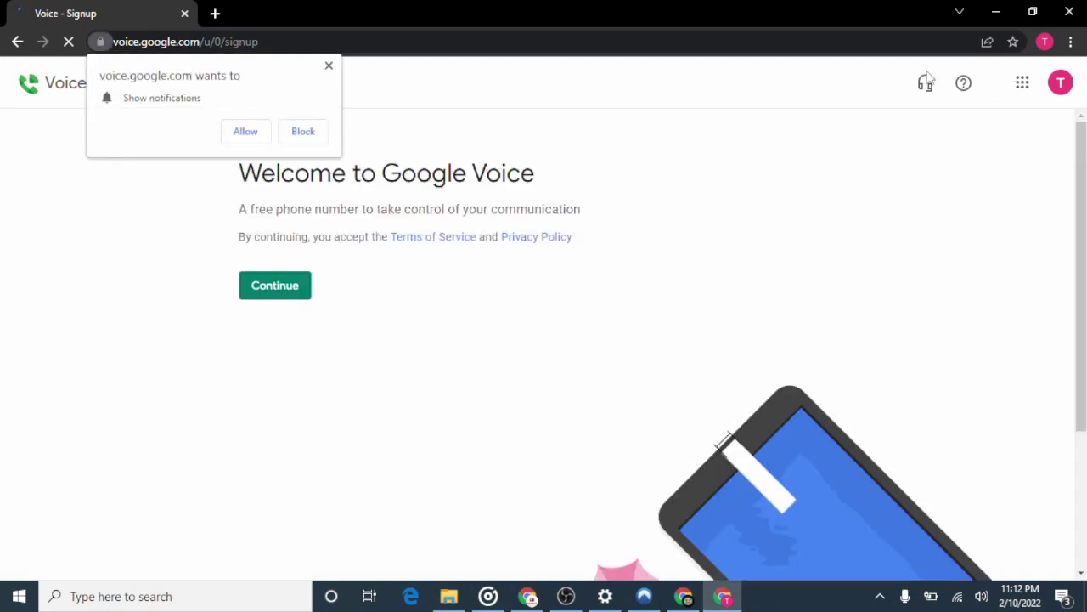
Block the notifications request from voice.google.com.
click(303, 136)
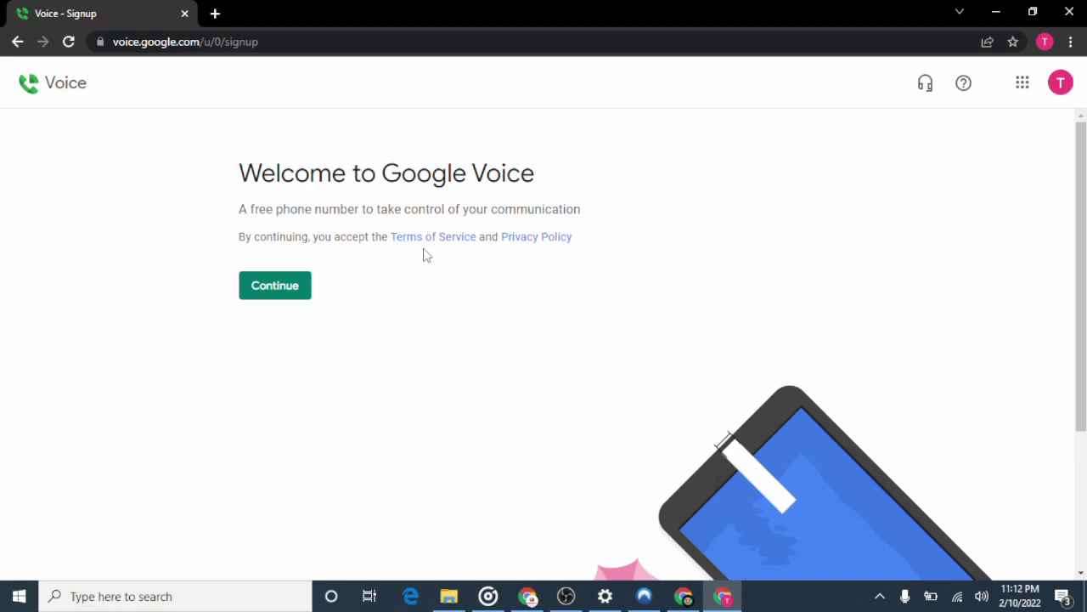
Continue past the welcome page and search 'indianapolis' for numbers, clearing it after no results.
click(281, 287)
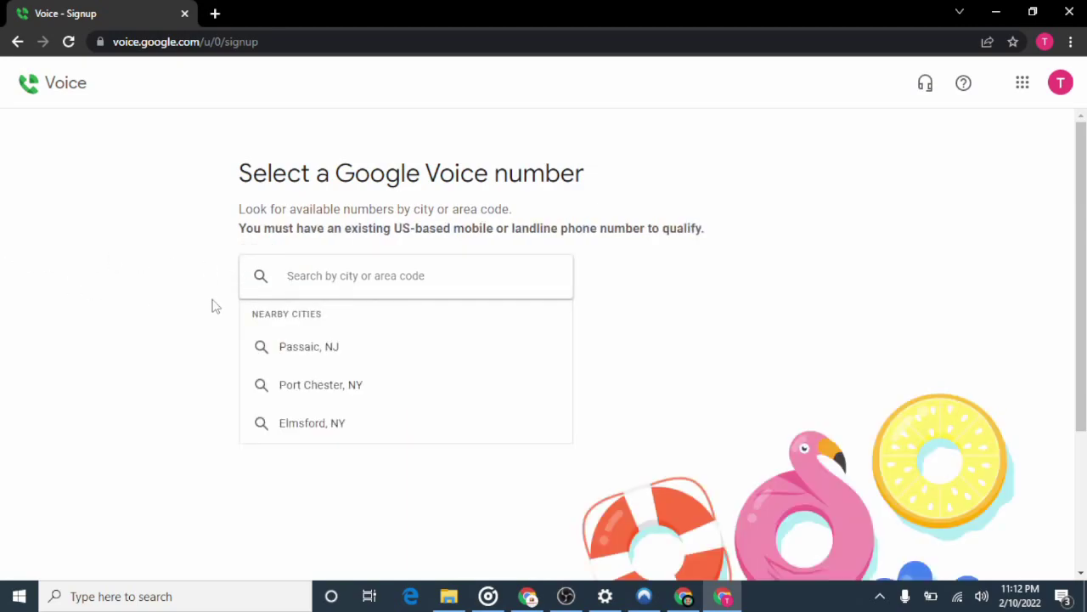
click(394, 283)
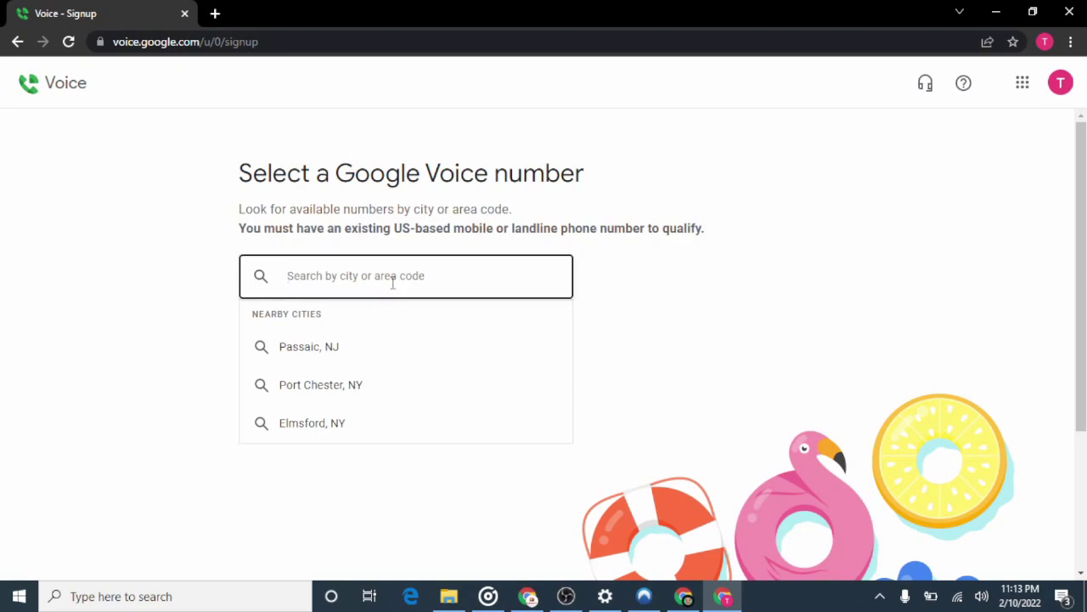
text(indianapolis)
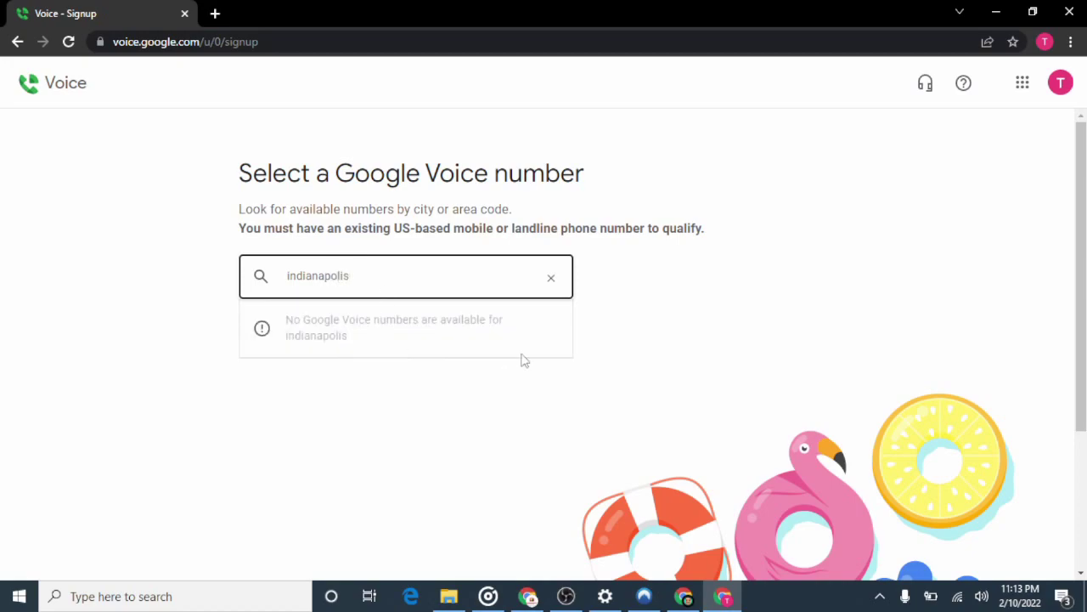
click(550, 278)
Search 'alabama' and then 'new york' for numbers, clearing each after no results.
click(460, 283)
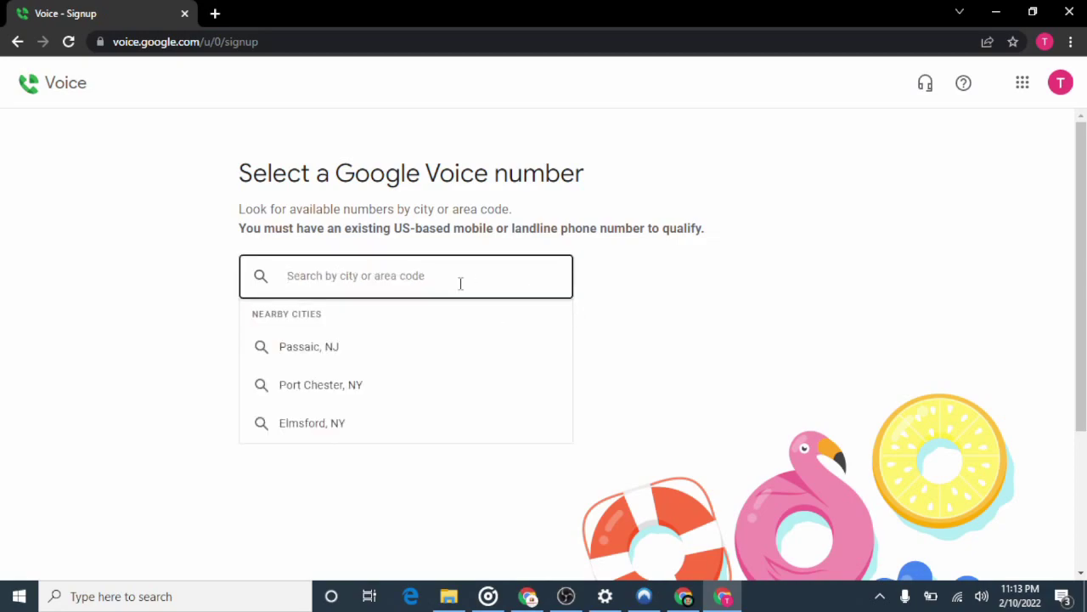
text(al)
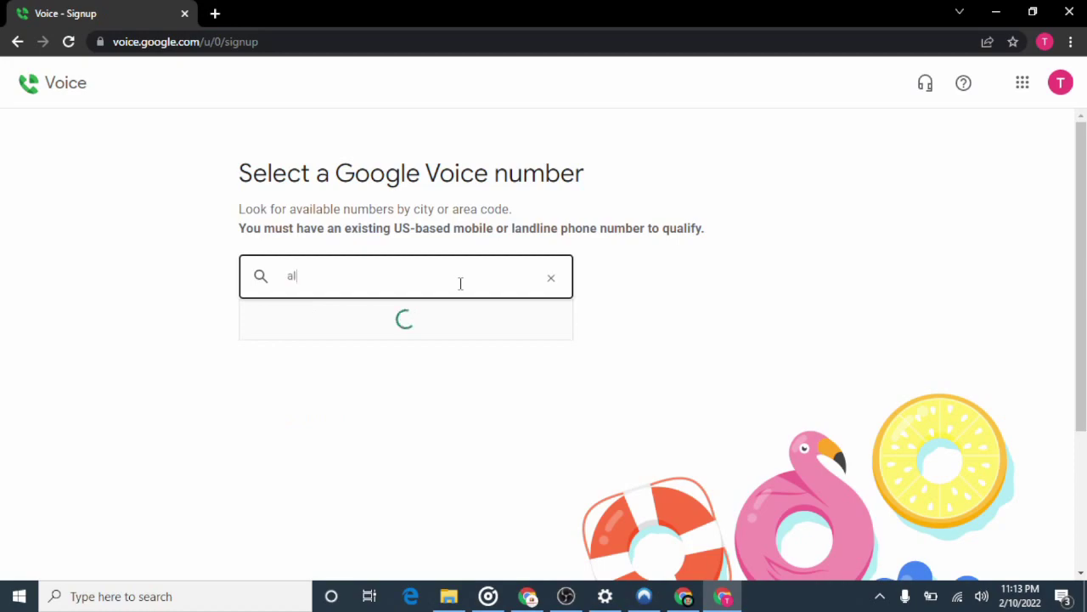
text(abama)
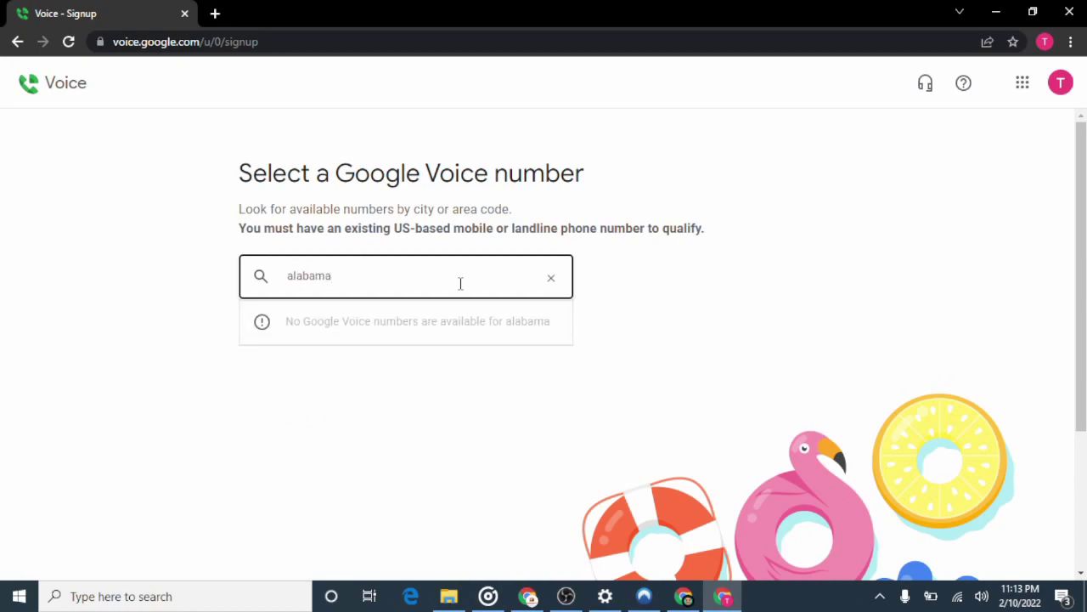
click(552, 280)
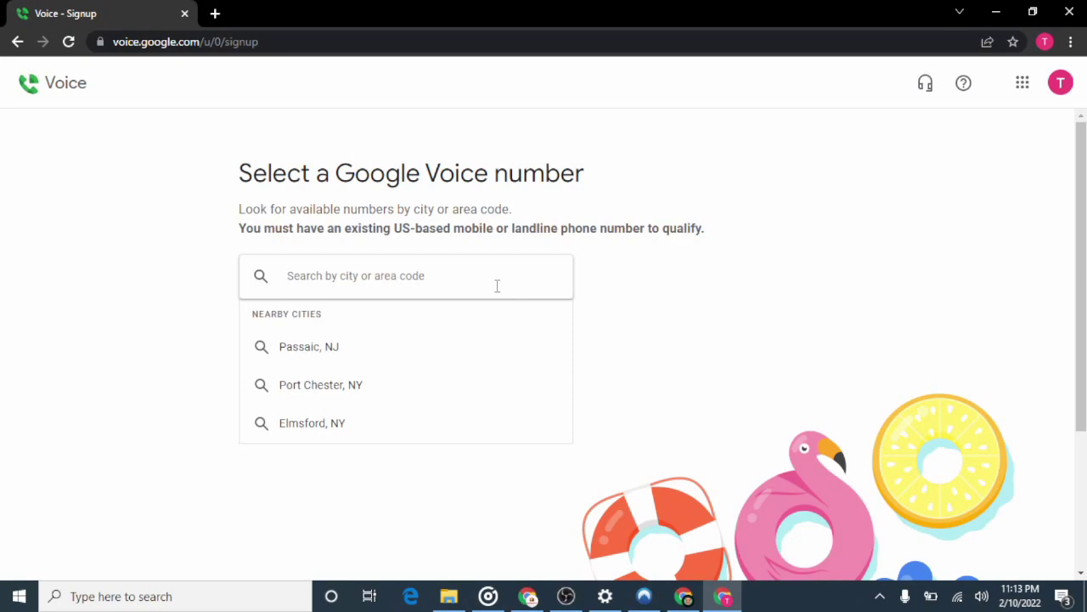
click(497, 286)
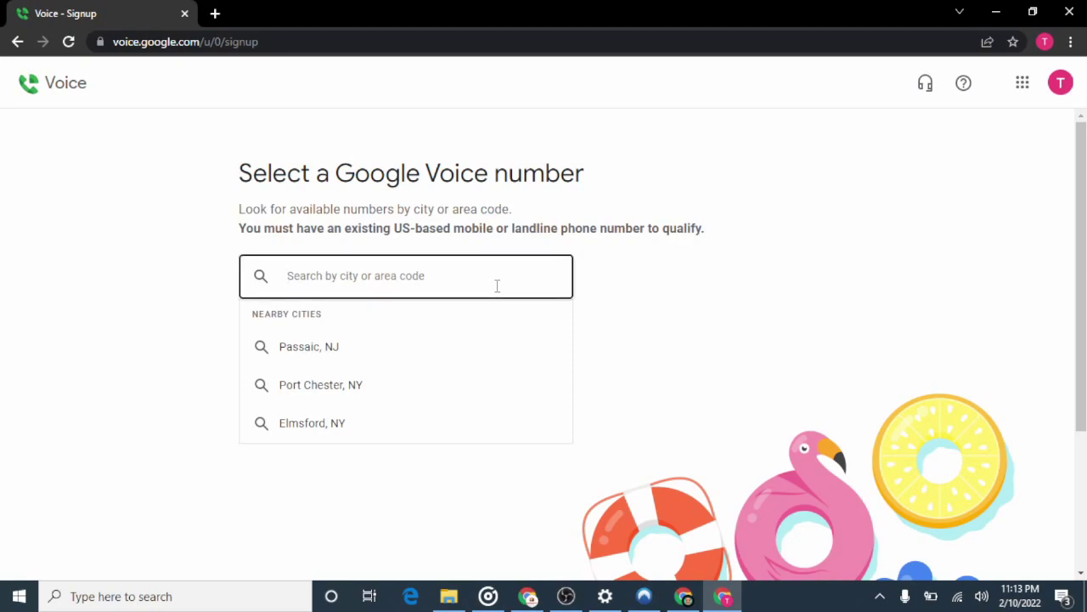
text(new yo)
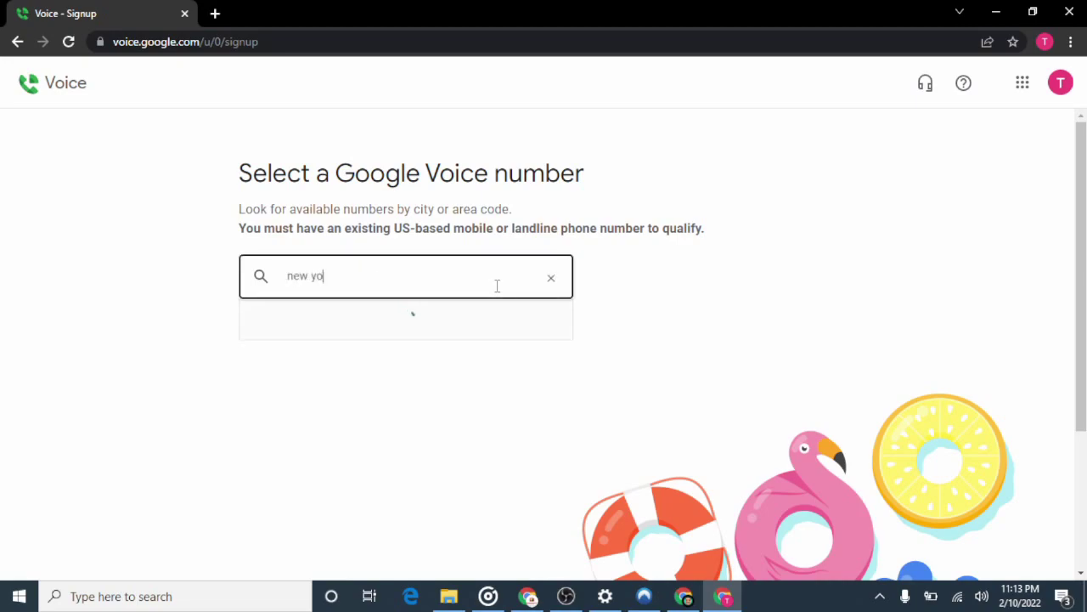
text(rk)
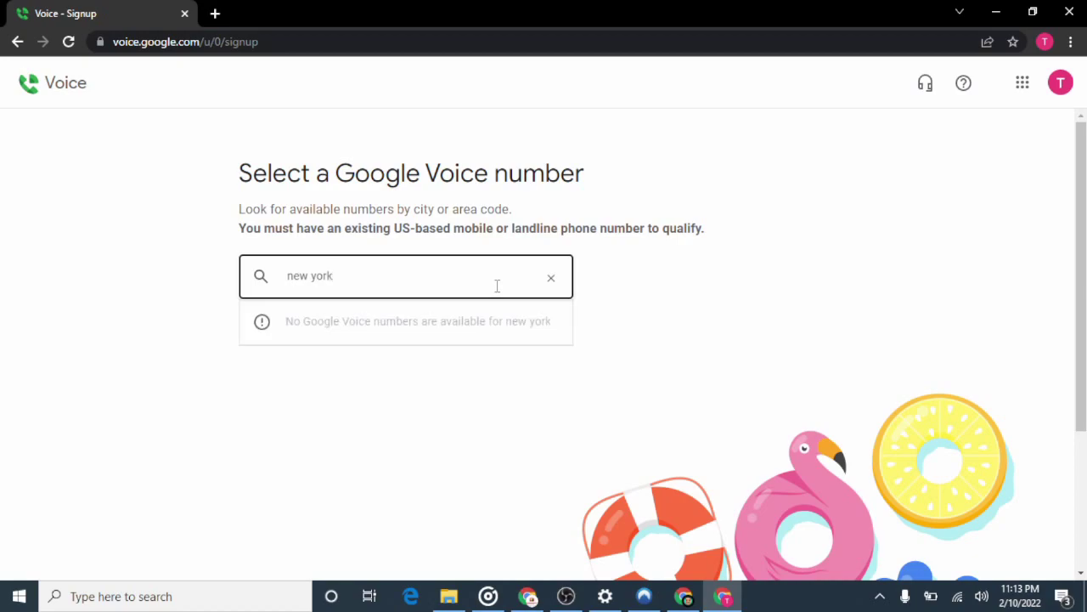
click(552, 277)
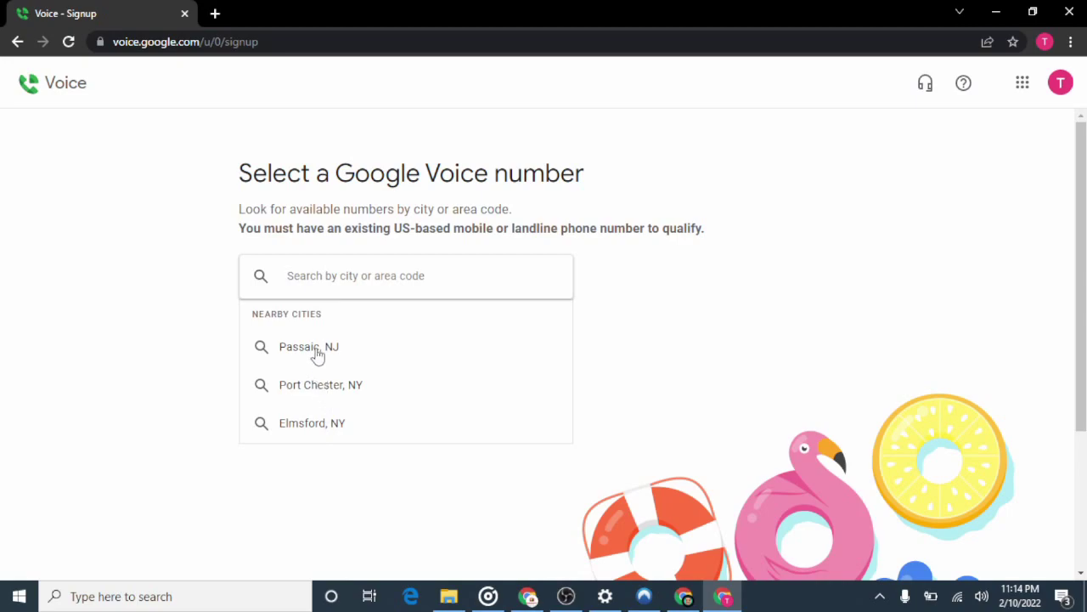
List the Port Chester, NY numbers, show more, and select one.
click(336, 389)
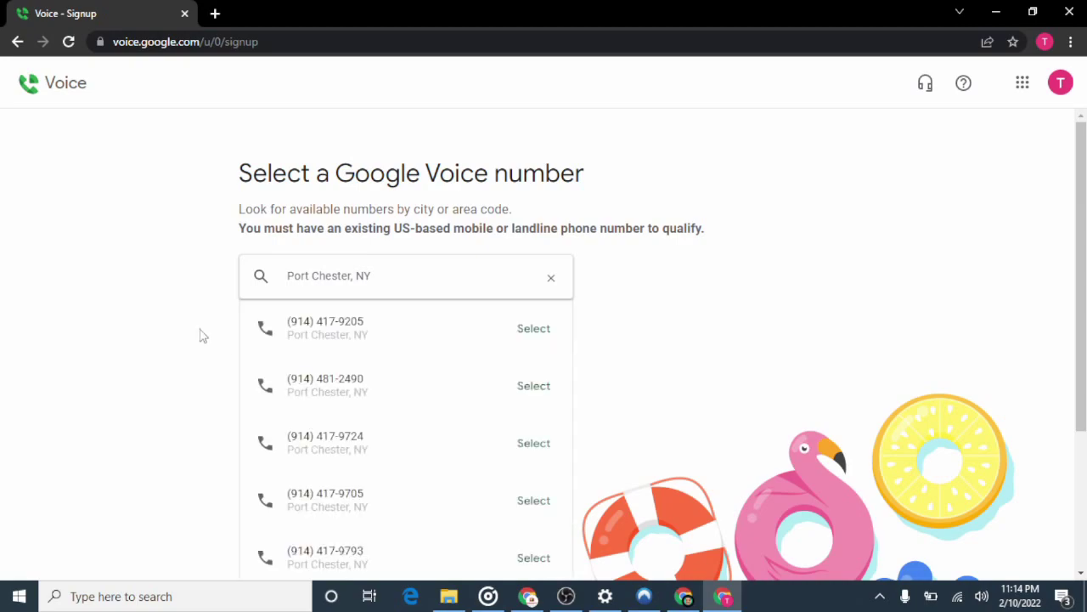
scroll(200, 334, down, 3)
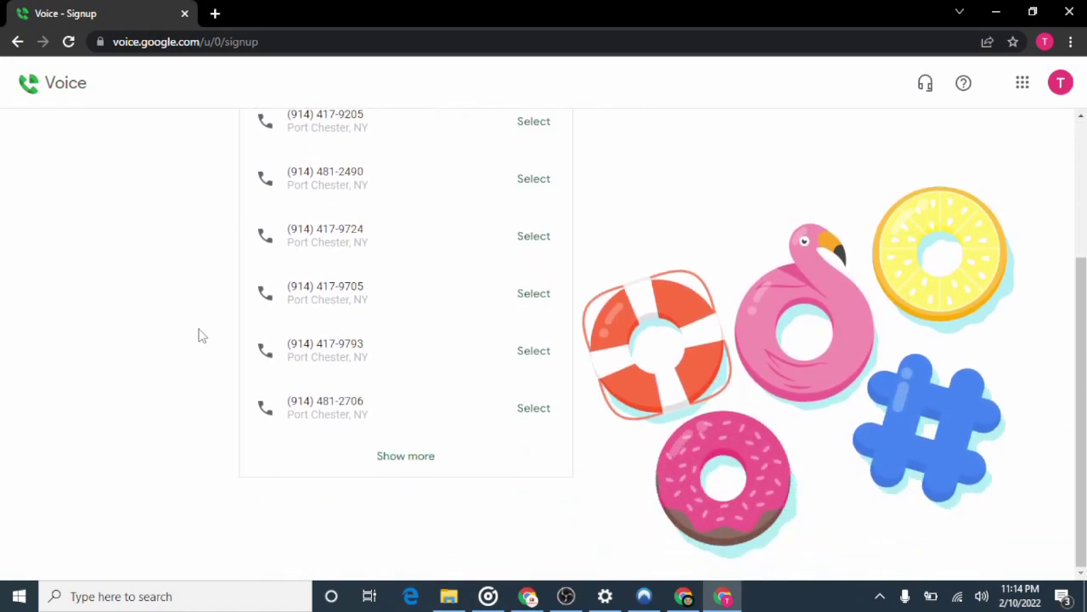
click(391, 457)
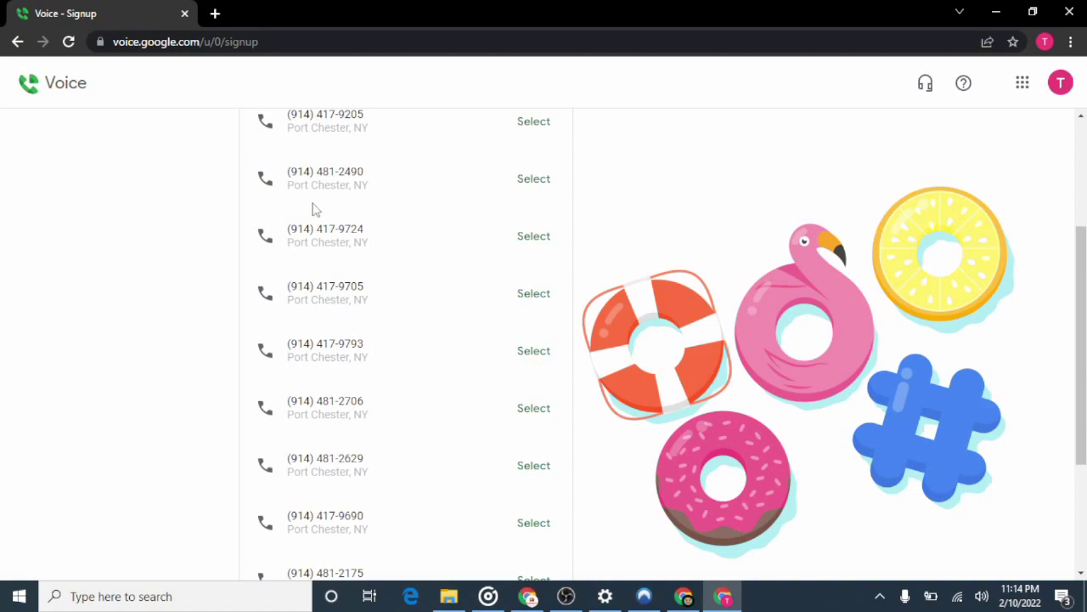
scroll(316, 224, up, 1)
scroll(316, 224, up, 2)
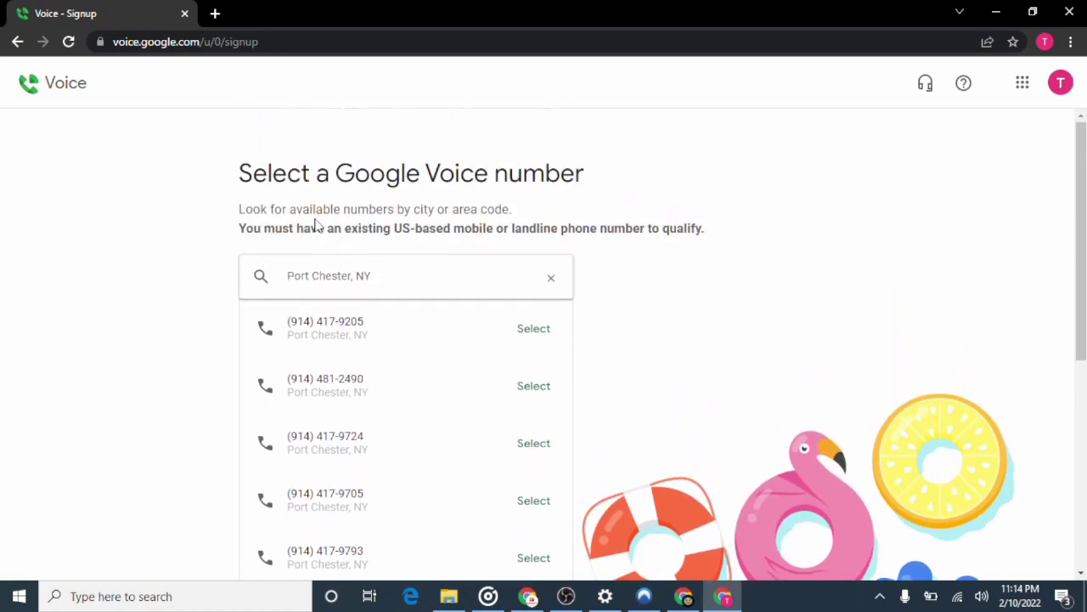
scroll(325, 280, down, 1)
scroll(326, 323, down, 4)
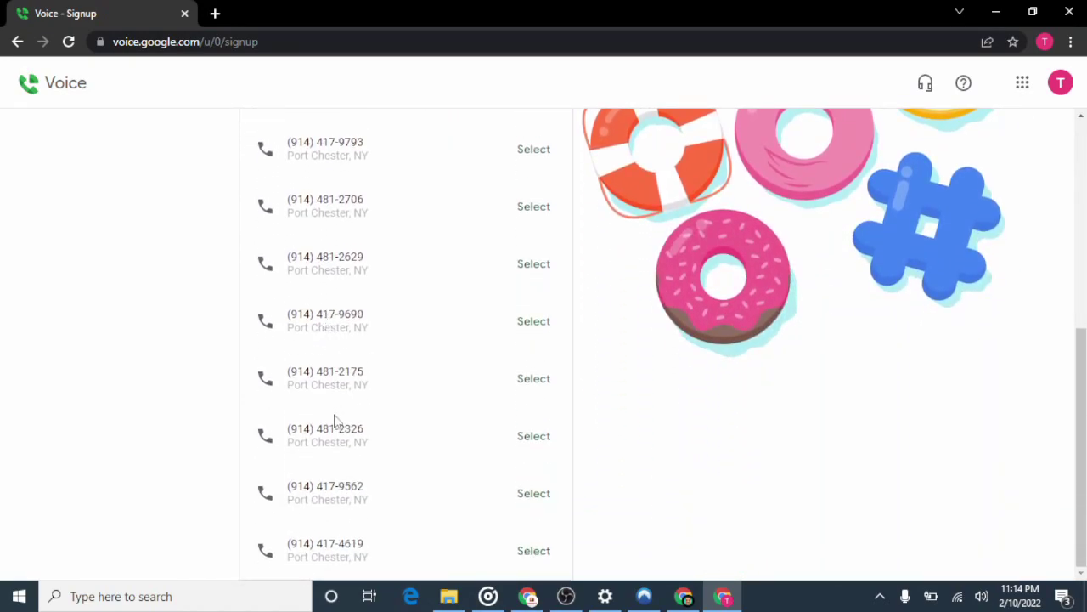
click(535, 436)
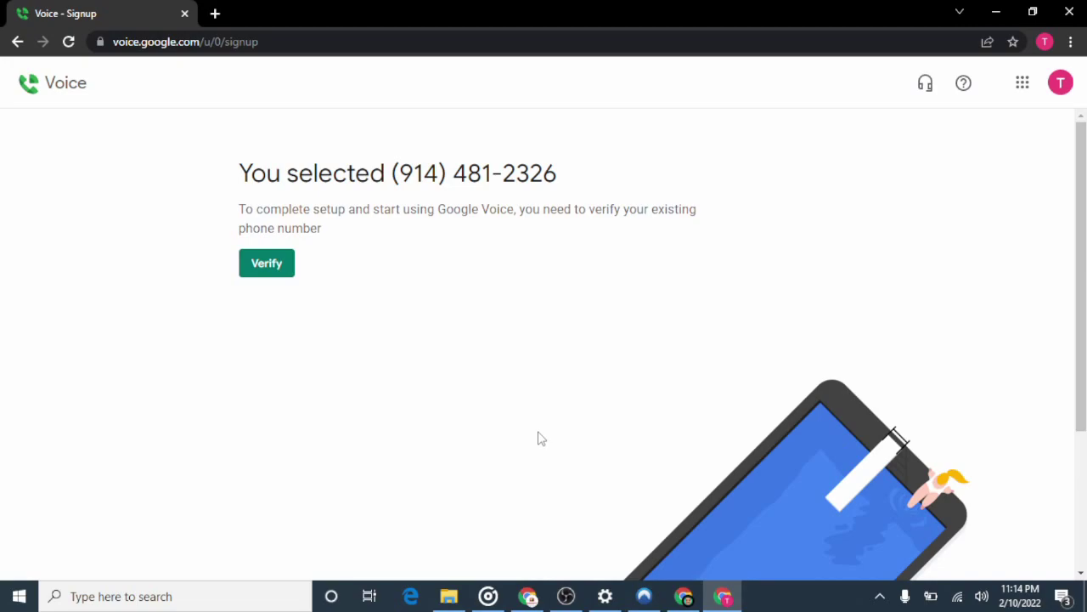
Open Verify's 'Enter a number to link' dialog, then type 'tempora' as a search in a new tab.
click(265, 265)
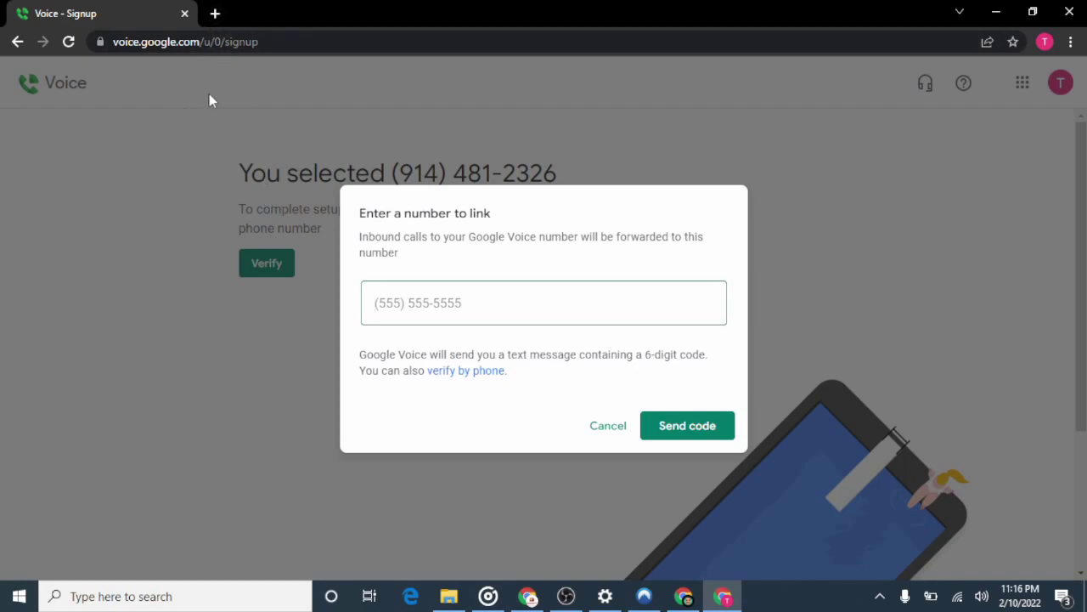
click(216, 13)
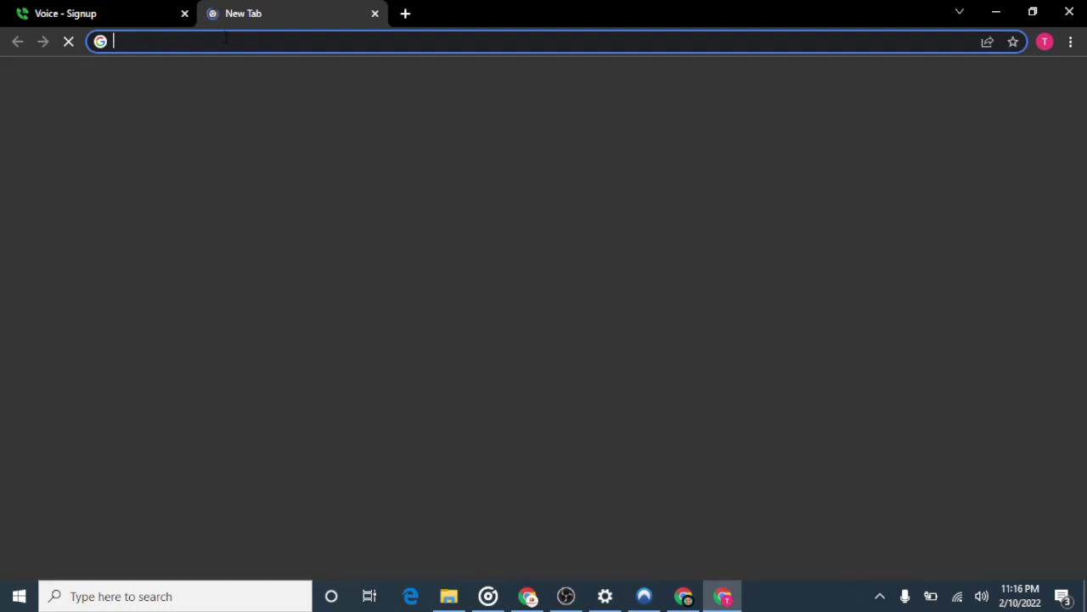
text(tem)
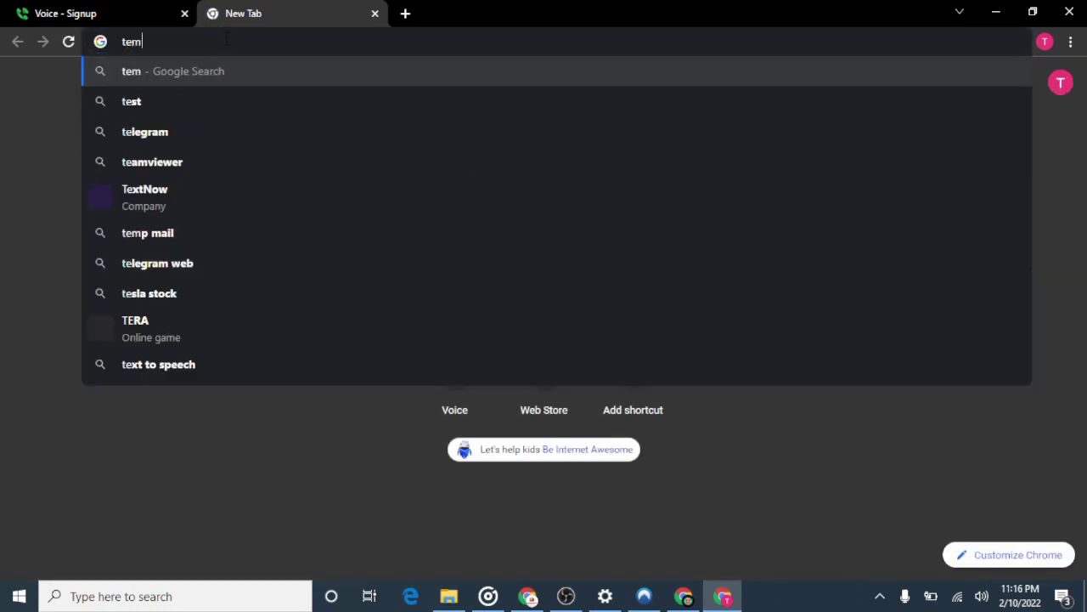
text(por)
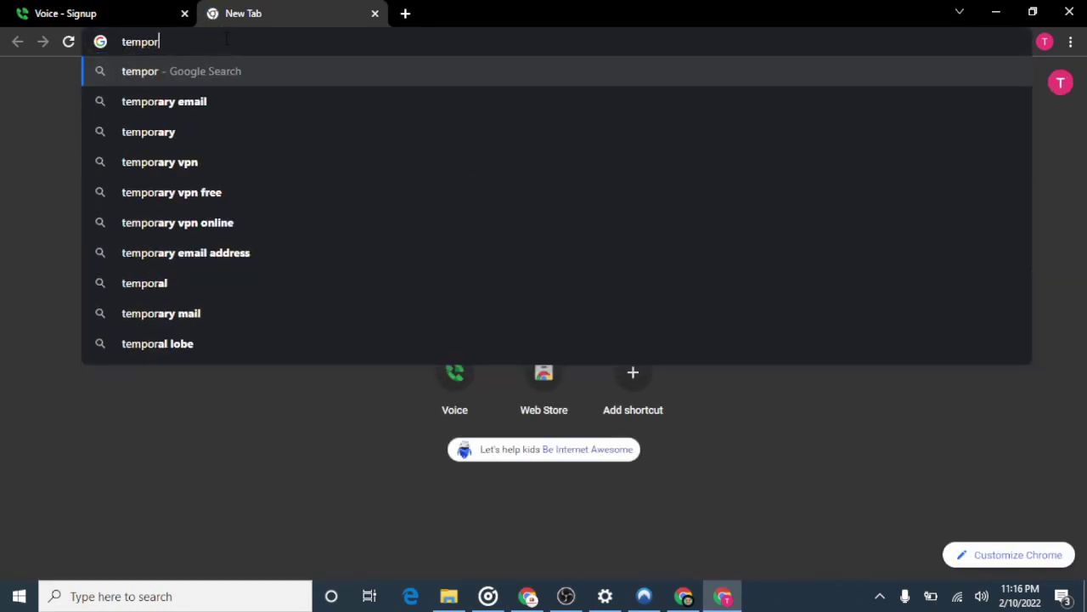